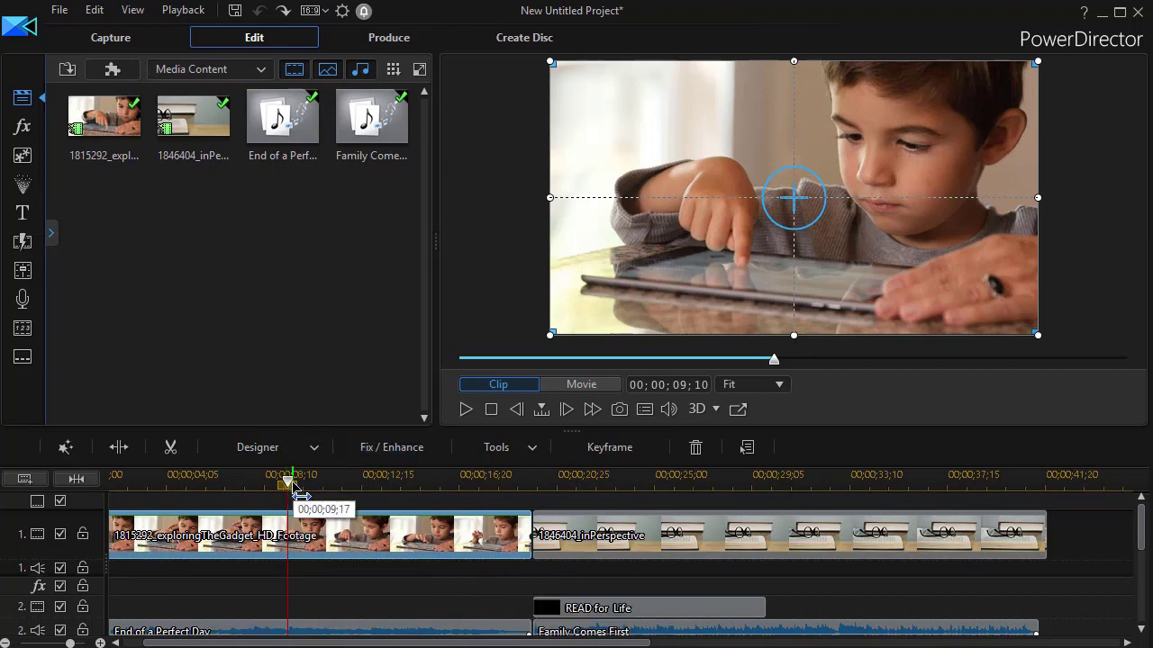
Step: Scrub and play through the first clip into the READ for Life section, then pause
{"action": "mouse_move", "coordinate": [288, 496]}
{"action": "left_mouse_down"}
{"action": "mouse_move", "coordinate": [354, 498]}
{"action": "mouse_move", "coordinate": [290, 486]}
{"action": "left_mouse_up"}
{"action": "left_click", "coordinate": [348, 532]}
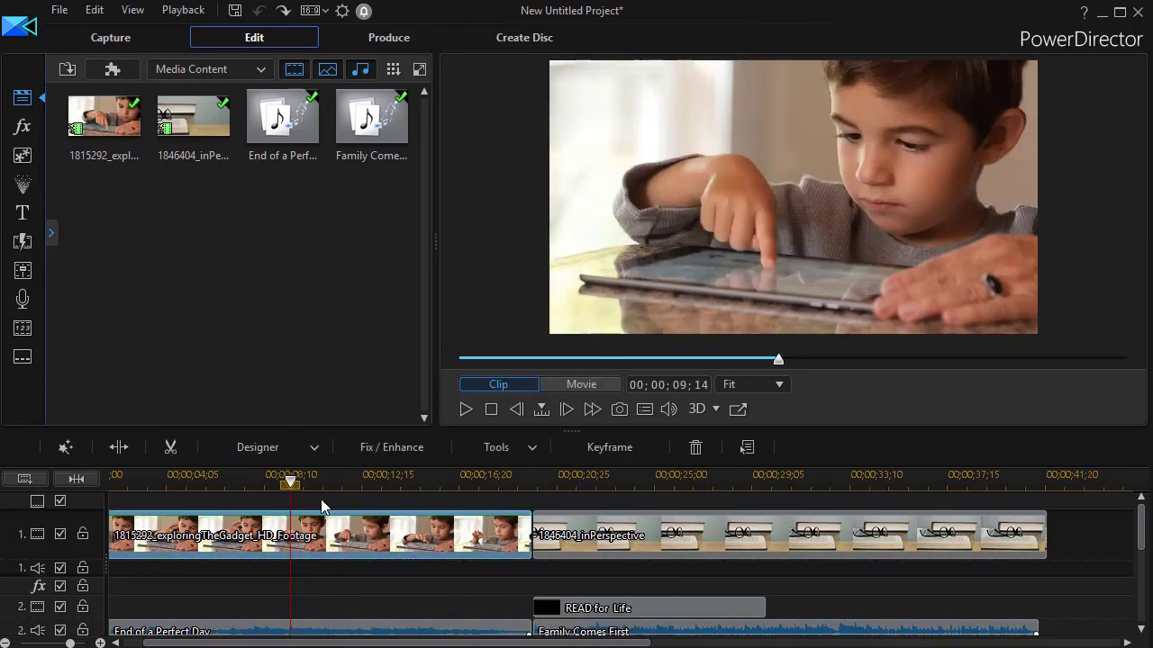
{"action": "left_click", "coordinate": [465, 411]}
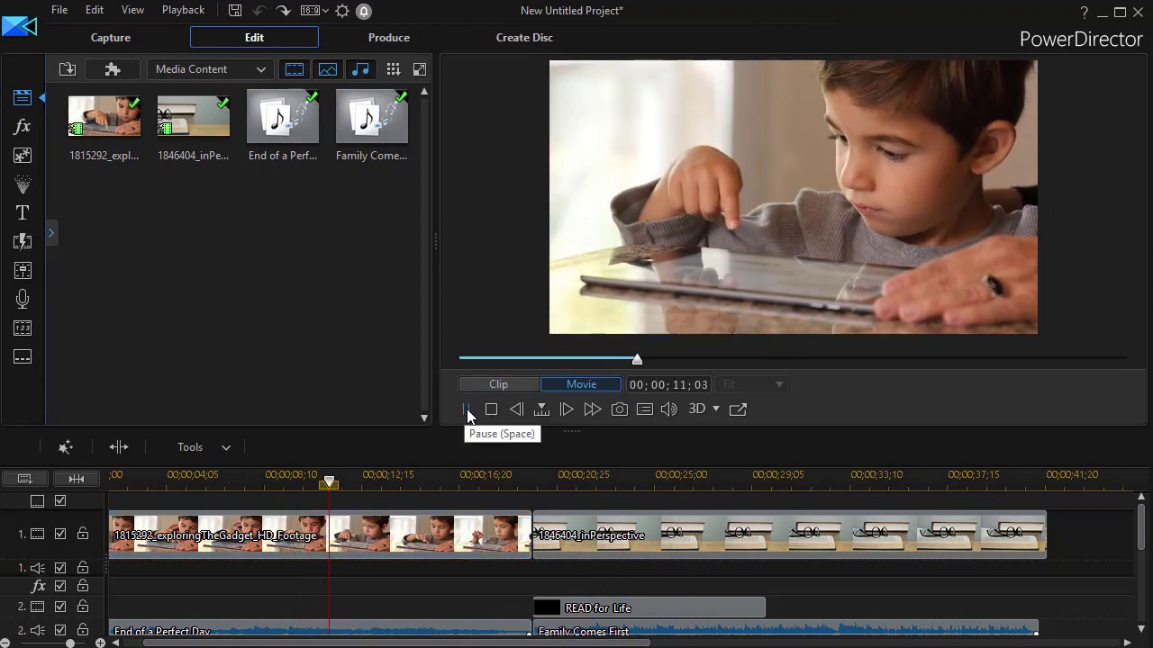
{"action": "left_click", "coordinate": [466, 413]}
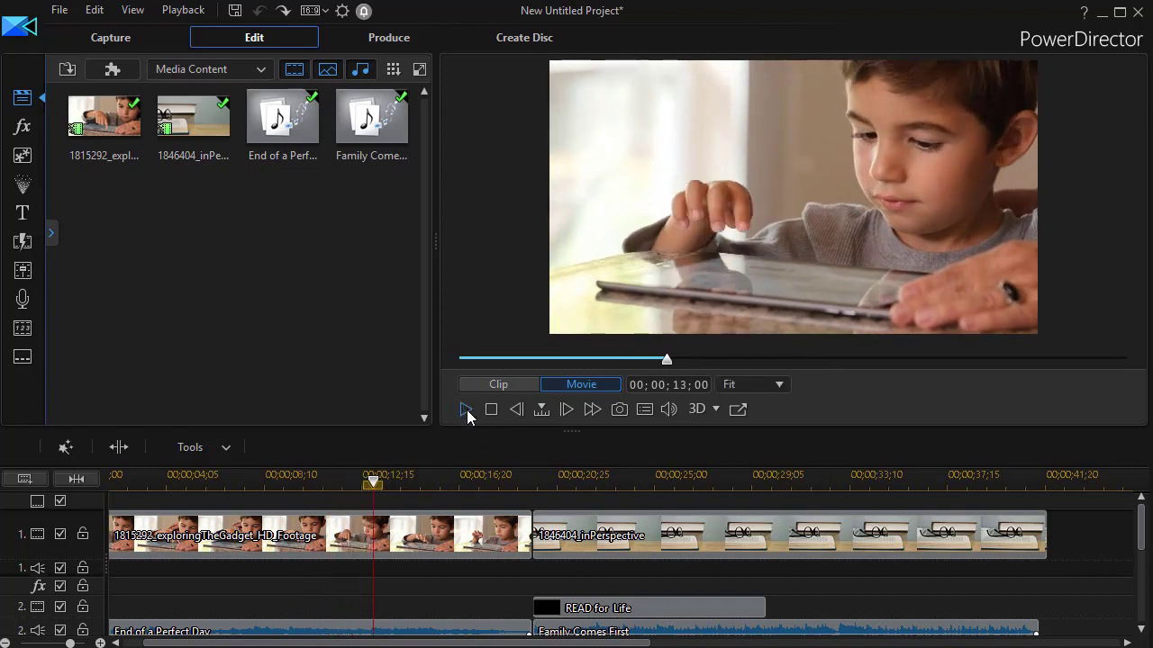
{"action": "left_click_drag", "start_coordinate": [372, 501], "coordinate": [529, 504]}
{"action": "left_click", "coordinate": [465, 409]}
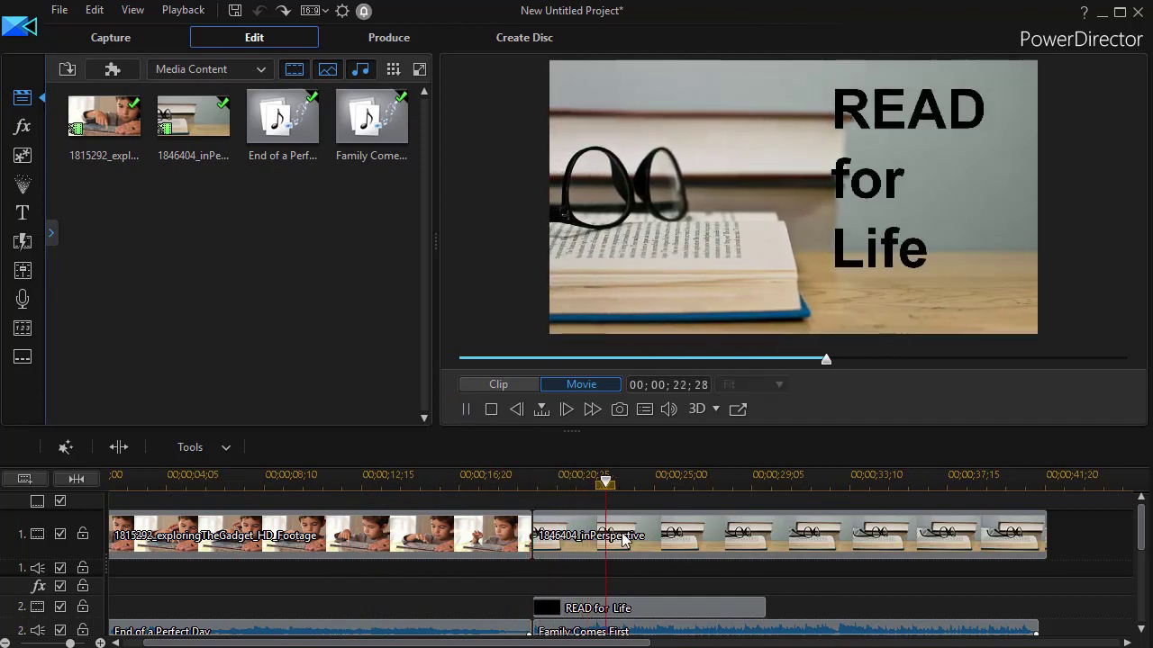
{"action": "left_click", "coordinate": [465, 409]}
Step: Park the playhead at exactly 00;00;07;00 on the first clip, stepping frame by frame
{"action": "left_click", "coordinate": [241, 478]}
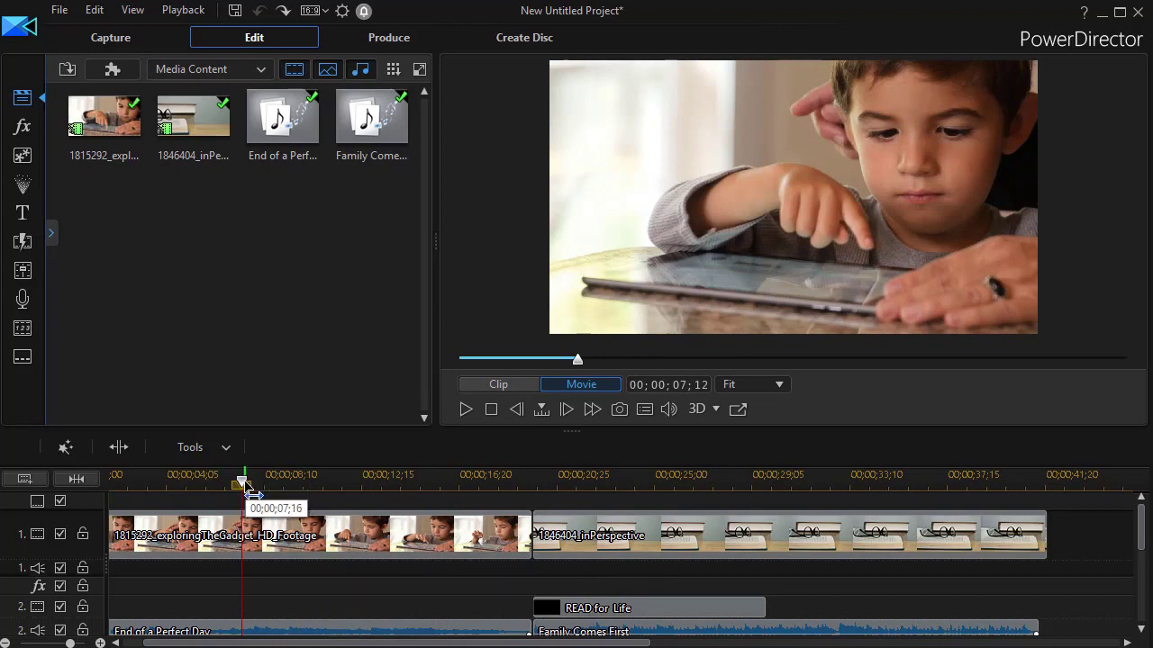
{"action": "mouse_move", "coordinate": [243, 490]}
{"action": "left_mouse_down"}
{"action": "mouse_move", "coordinate": [267, 496]}
{"action": "mouse_move", "coordinate": [240, 499]}
{"action": "left_mouse_up"}
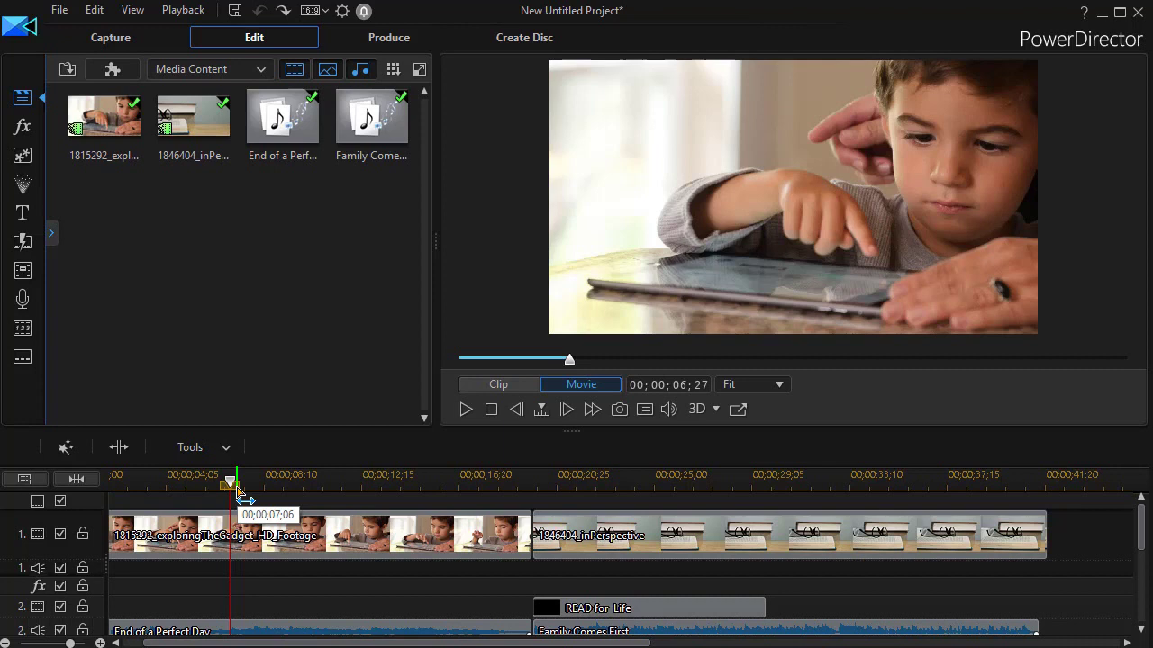
{"action": "key", "text": "comma"}
{"action": "key", "text": "comma"}
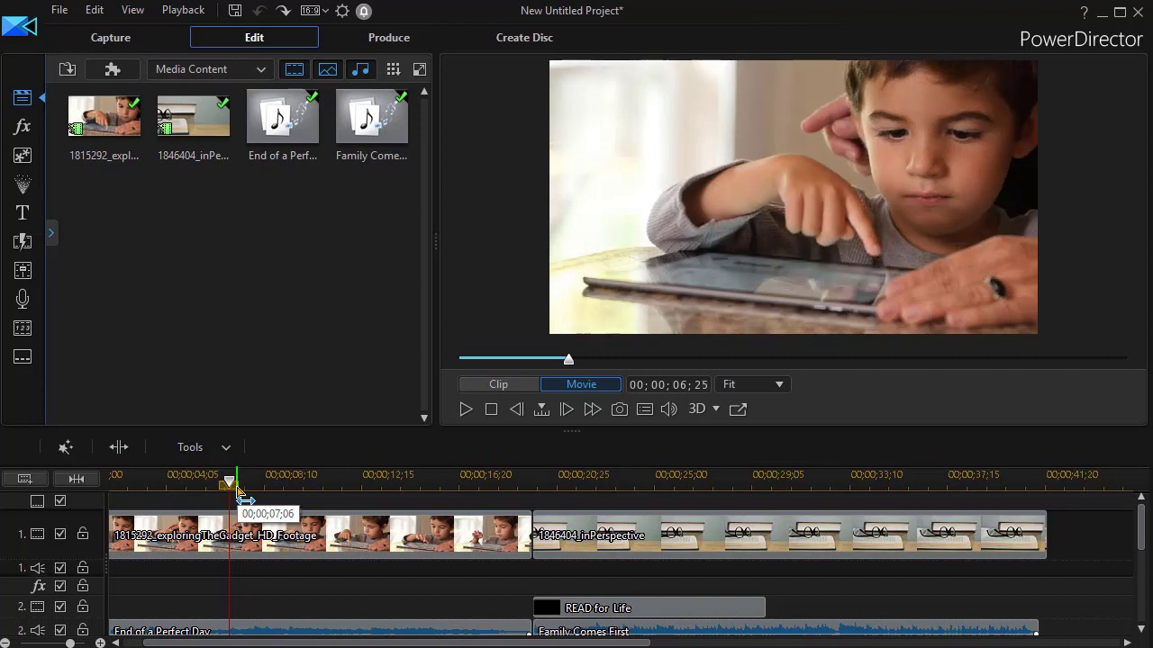
{"action": "key", "text": "period"}
{"action": "key", "text": "period"}
{"action": "key", "text": "period"}
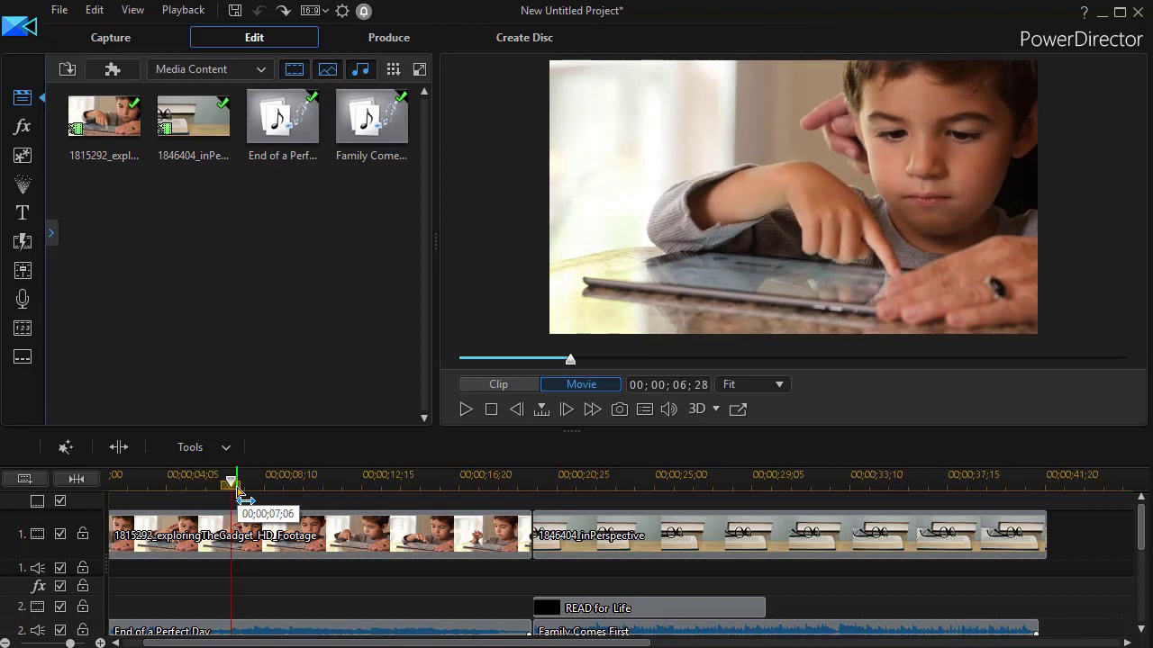
{"action": "key", "text": "period"}
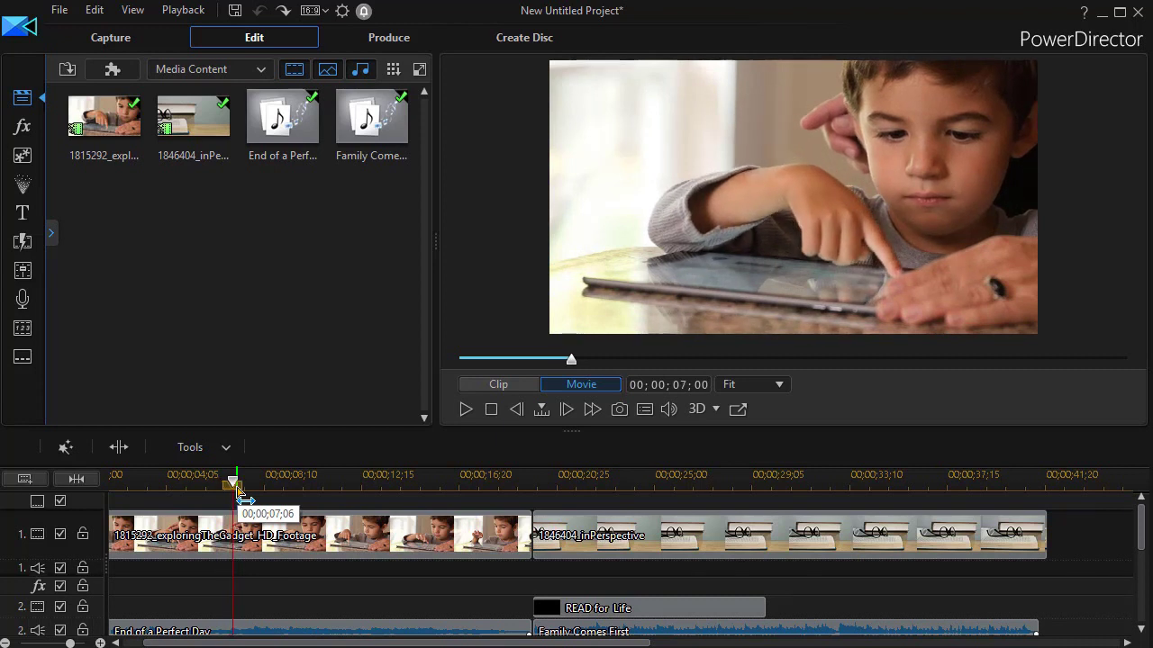
Step: Apply Freeze Frame to the first clip, inserting a 5-second SnapShot.png still at 00;00;07;00
{"action": "right_click", "coordinate": [299, 539]}
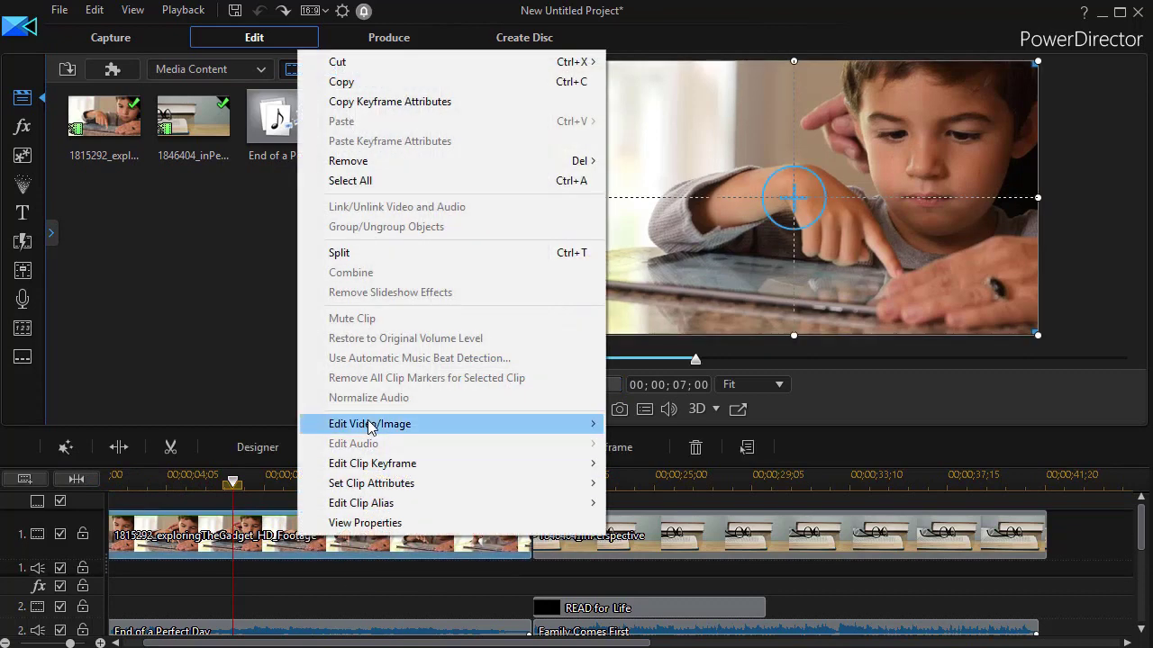
{"action": "mouse_move", "coordinate": [374, 432]}
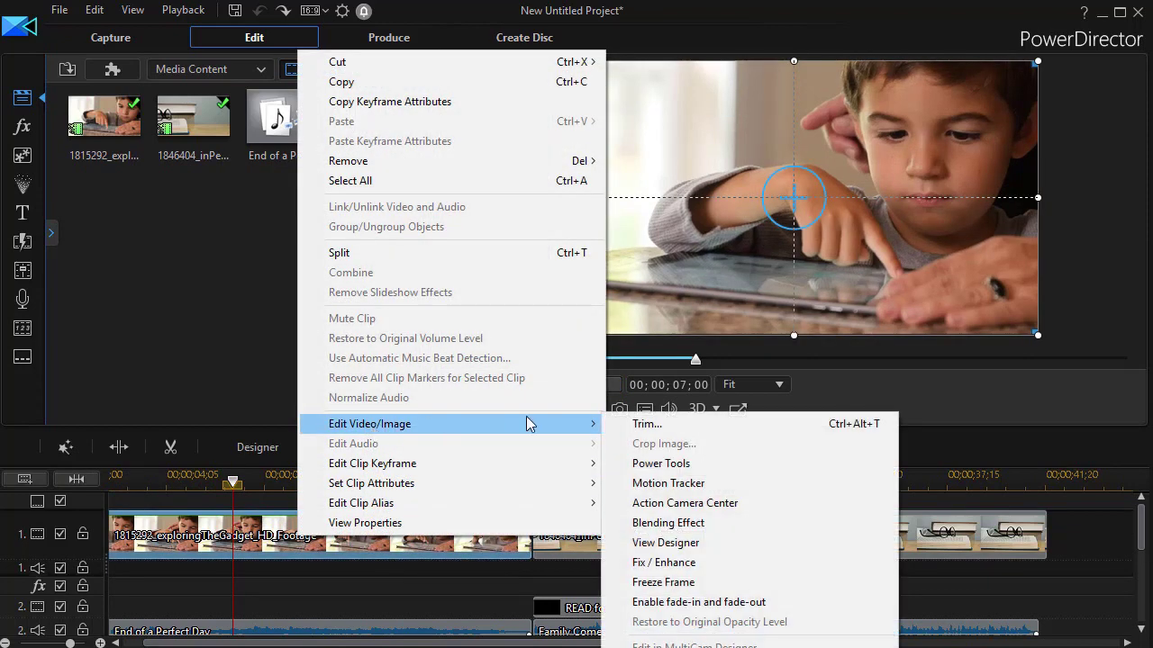
{"action": "left_click", "coordinate": [708, 583]}
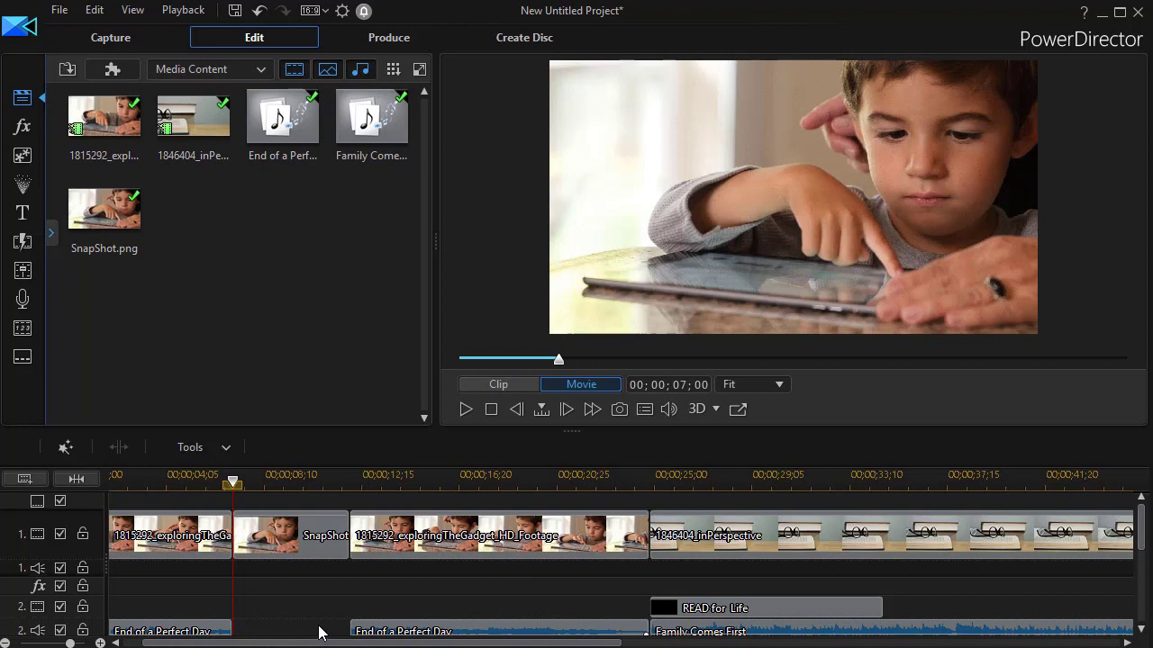
Step: Play back across the inserted SnapShot still, then stop
{"action": "left_click_drag", "start_coordinate": [240, 487], "coordinate": [213, 487]}
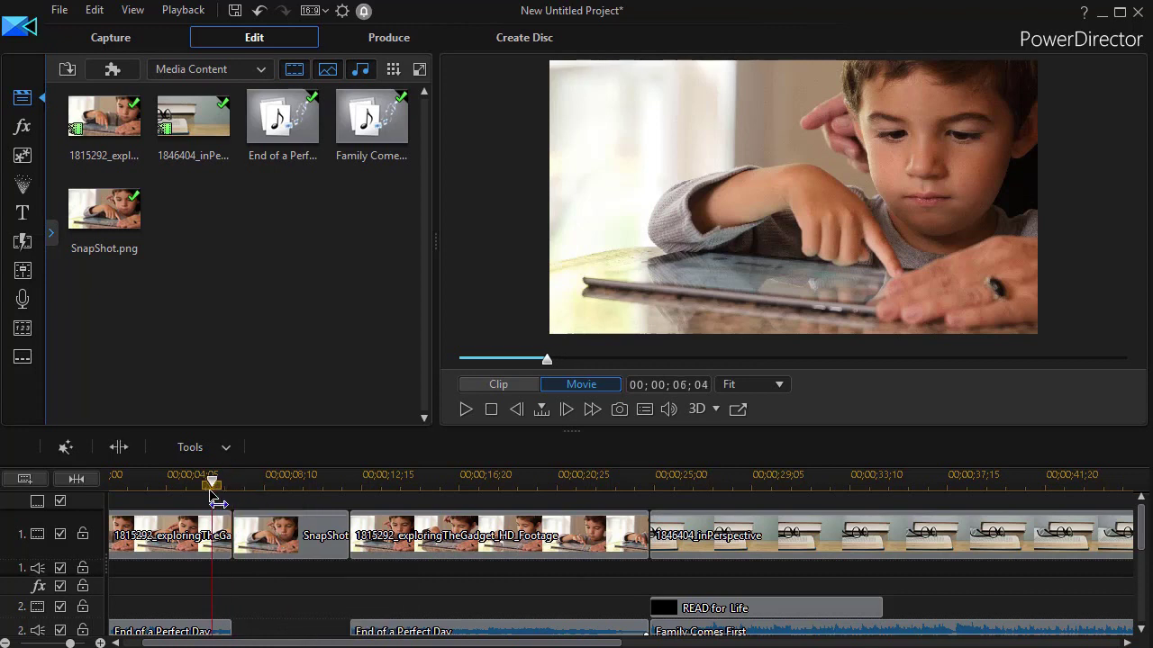
{"action": "left_click", "coordinate": [461, 408]}
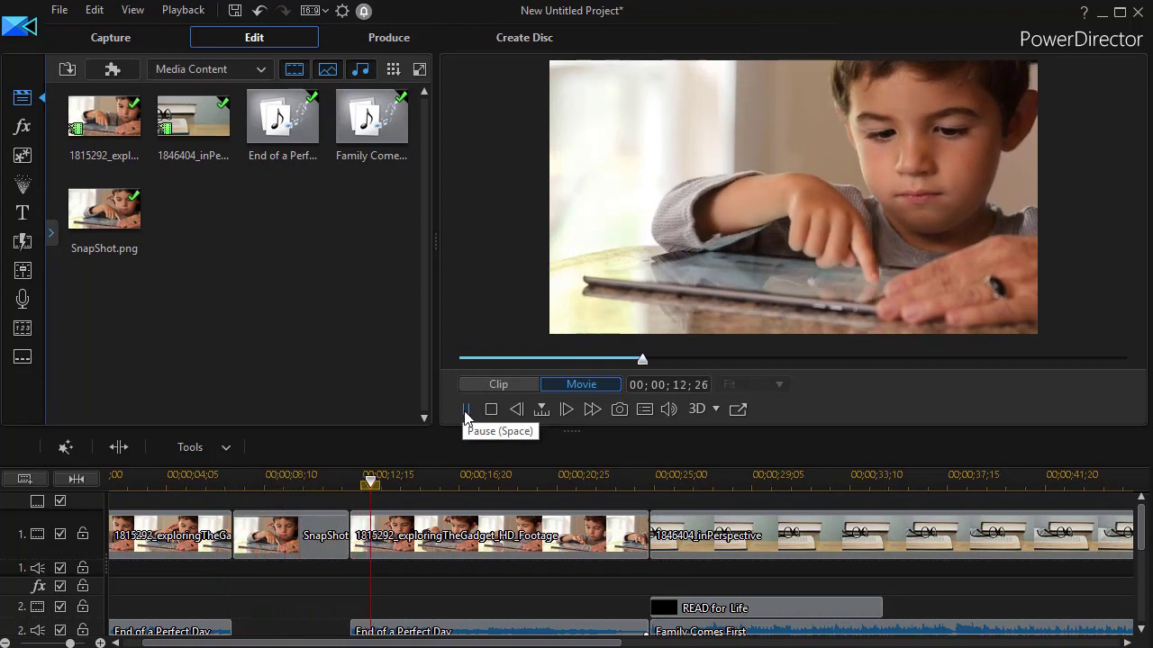
{"action": "left_click", "coordinate": [466, 411]}
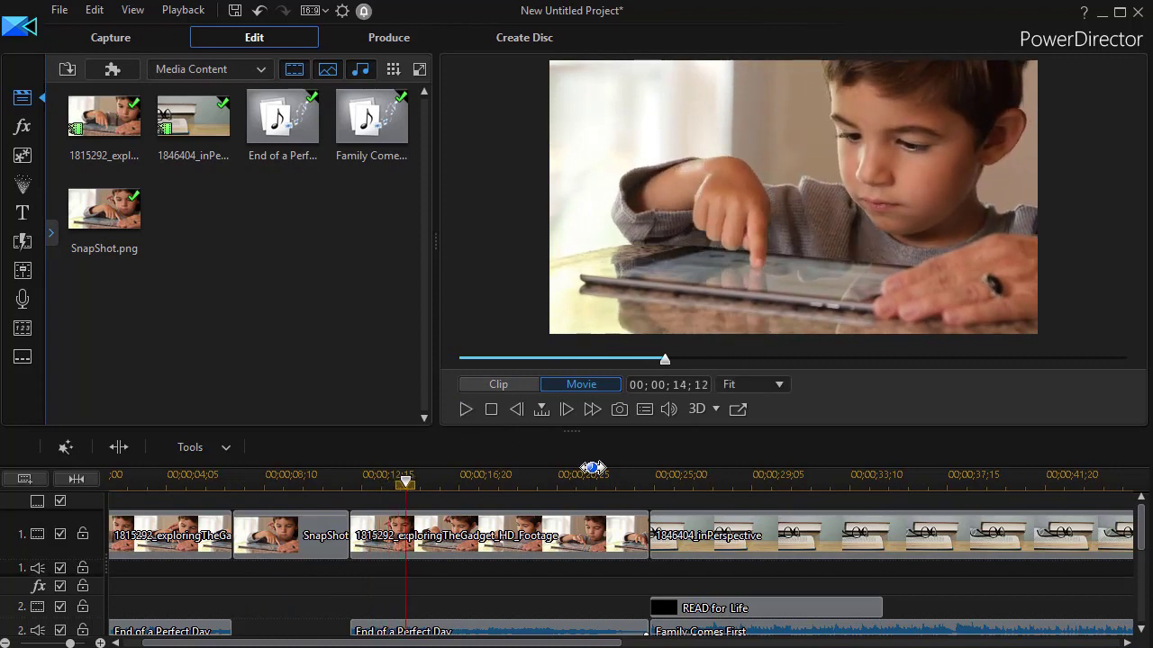
Step: Play from about 00;00;24;08 and stop around 00;00;32;19
{"action": "left_click", "coordinate": [637, 478]}
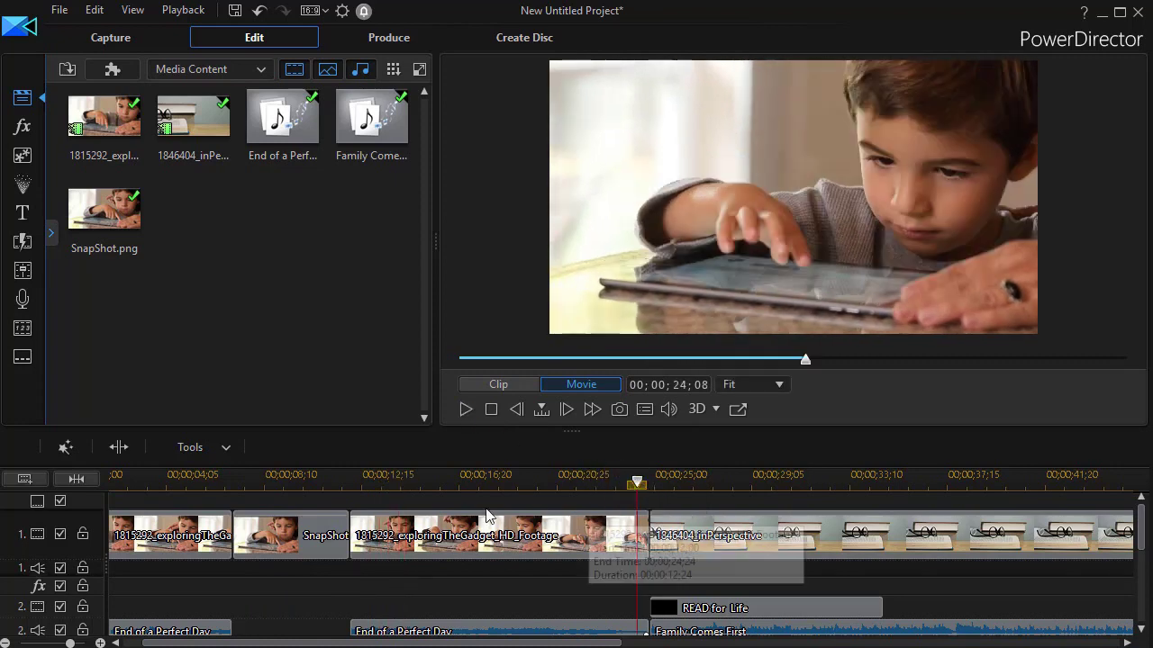
{"action": "left_click", "coordinate": [464, 410]}
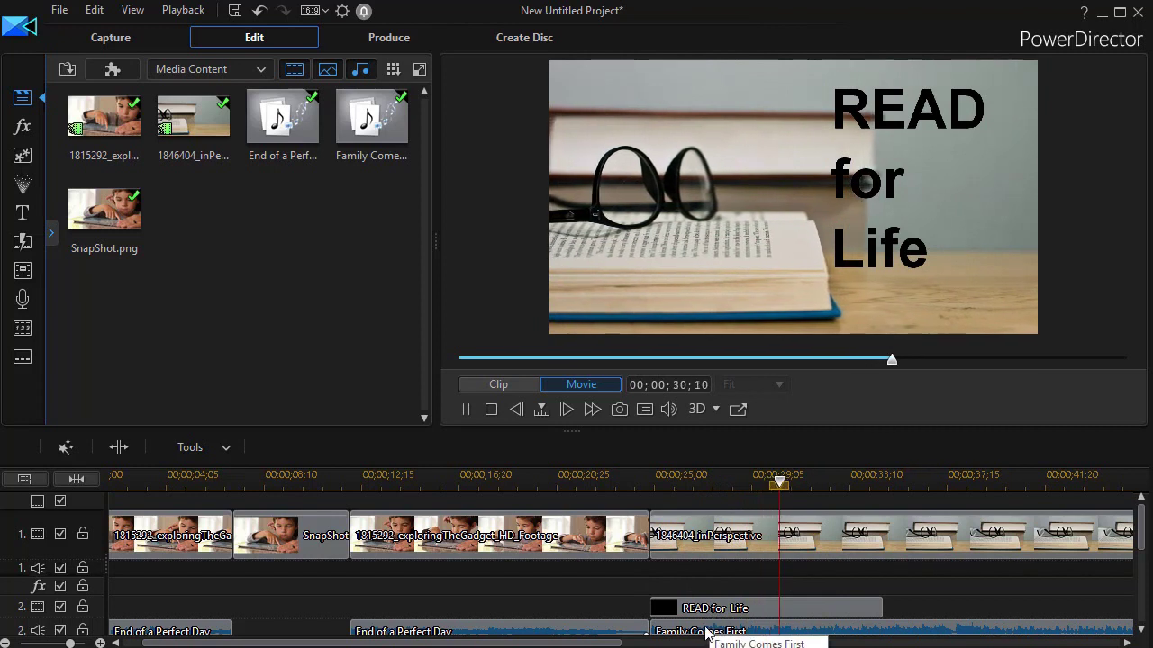
{"action": "left_click", "coordinate": [466, 409]}
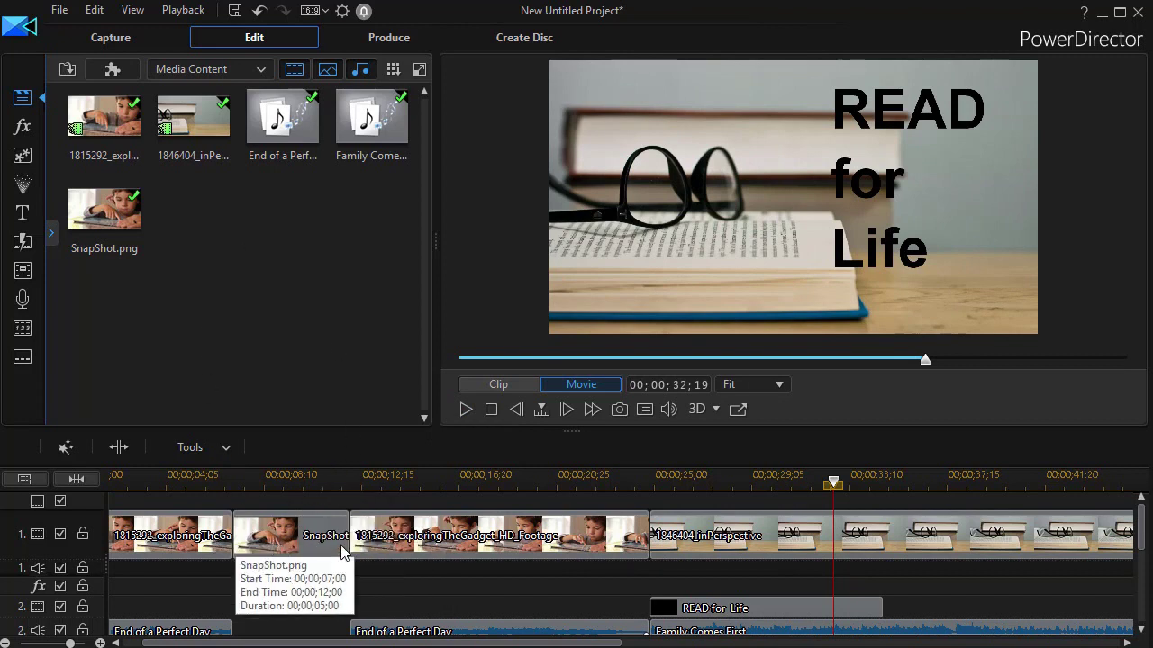
{"action": "left_click", "coordinate": [342, 12]}
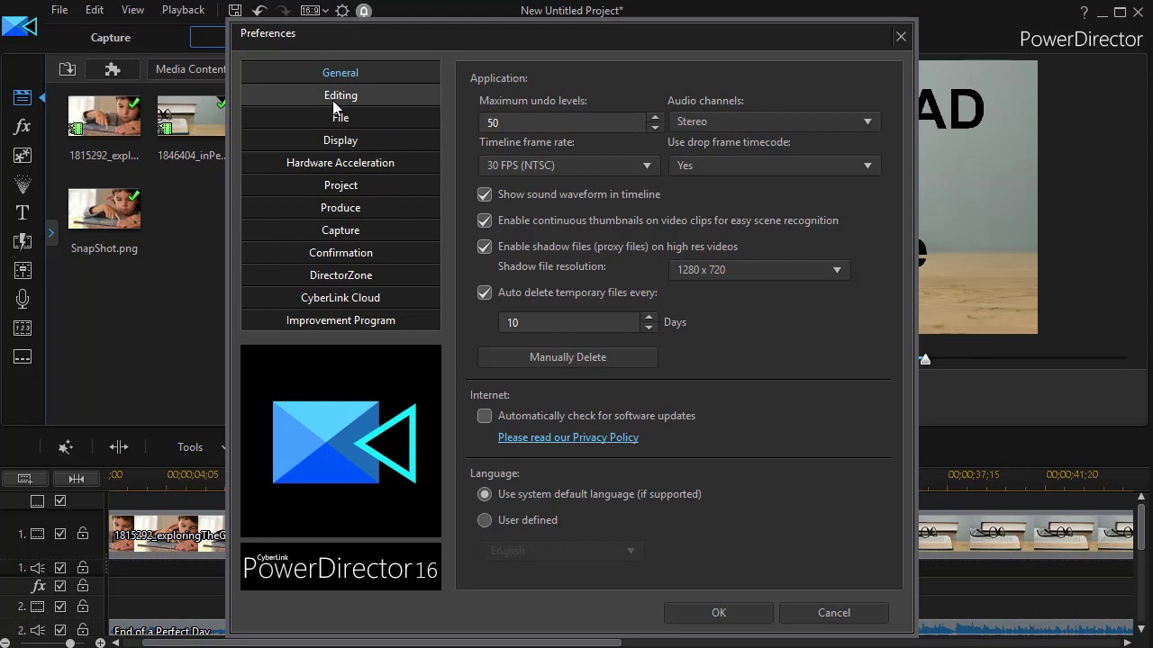
{"action": "left_click", "coordinate": [333, 99]}
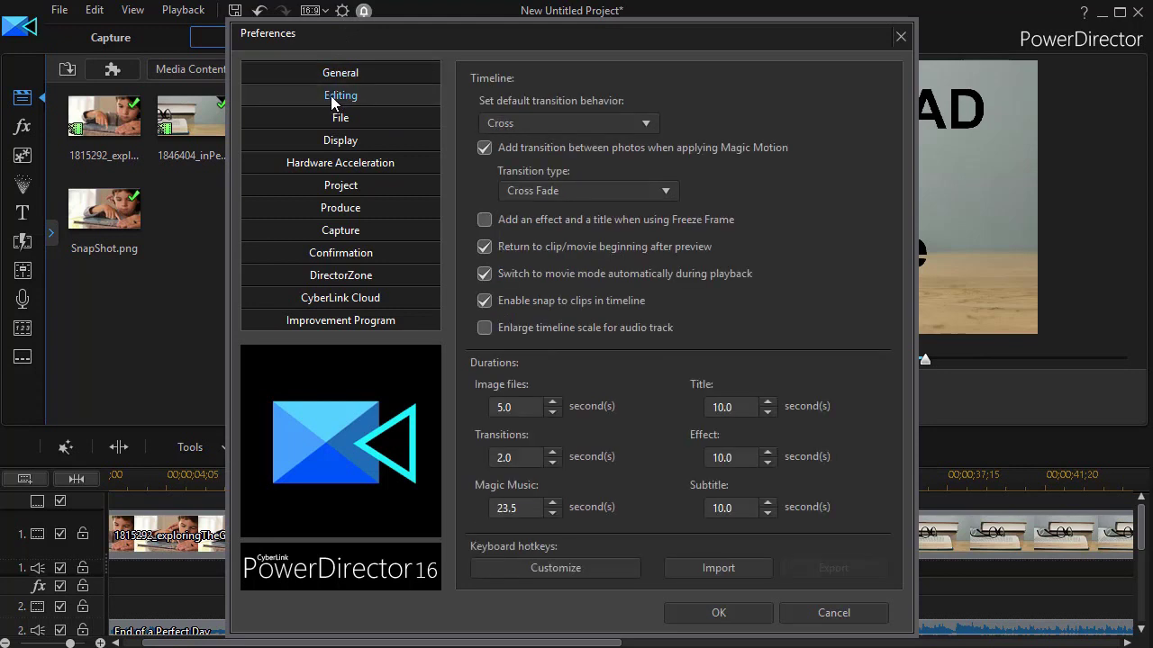
{"action": "double_click", "coordinate": [523, 410]}
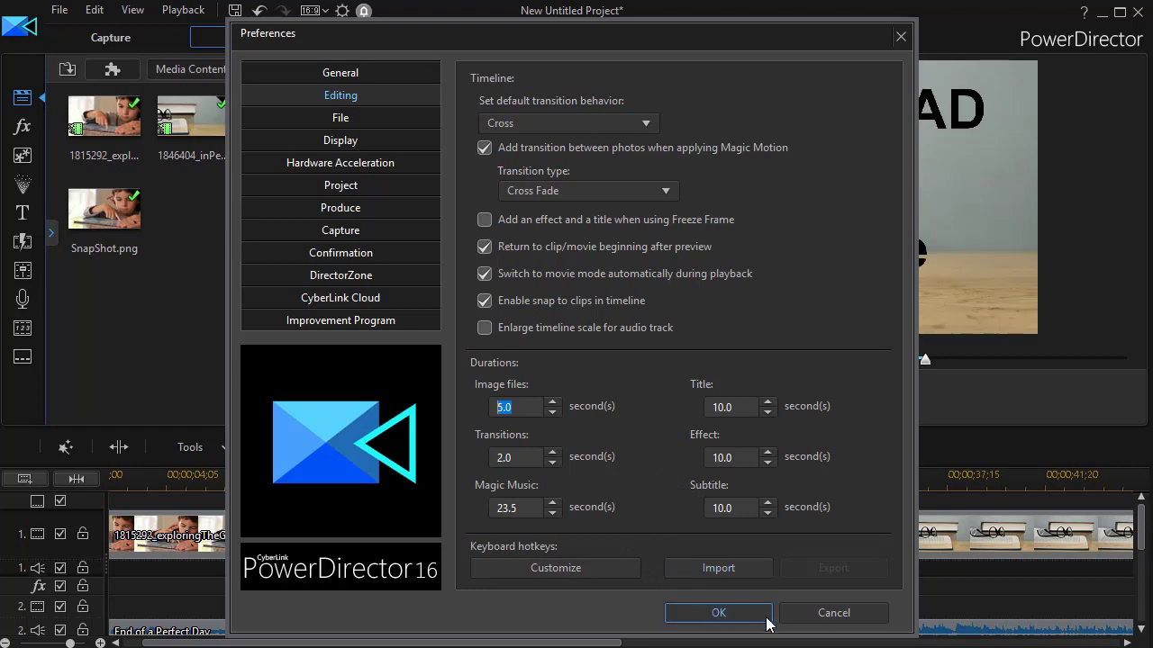
{"action": "left_click", "coordinate": [834, 613]}
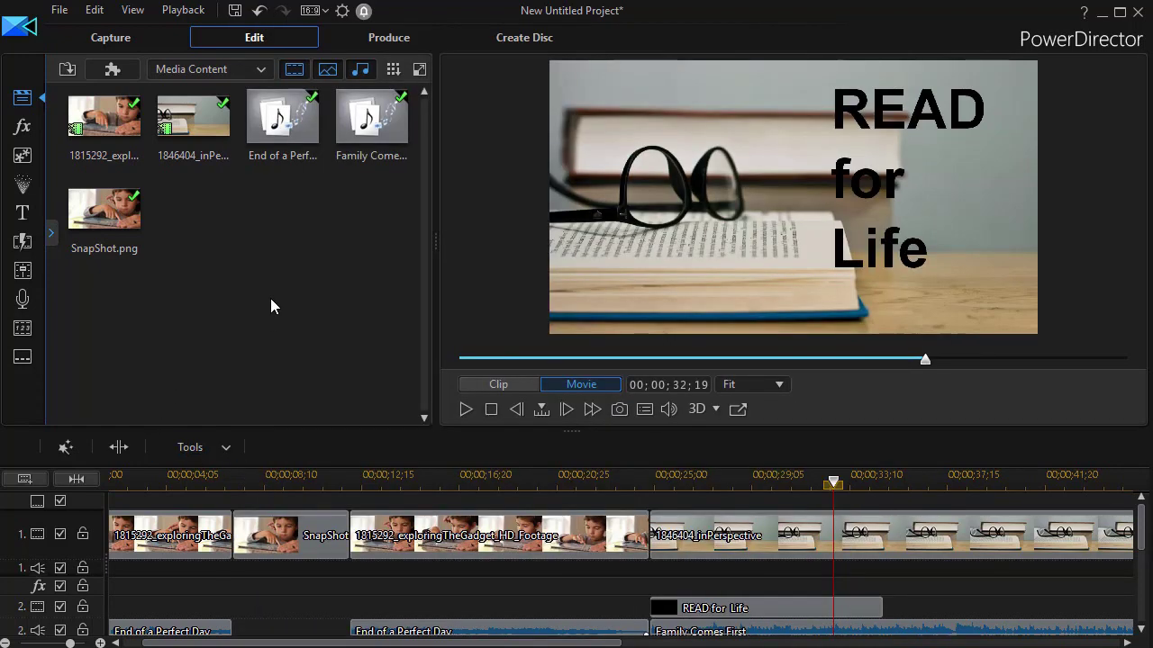
Step: Undo the SnapShot insertion and delete SnapShot.png from the library and disk
{"action": "key", "text": "ctrl+z"}
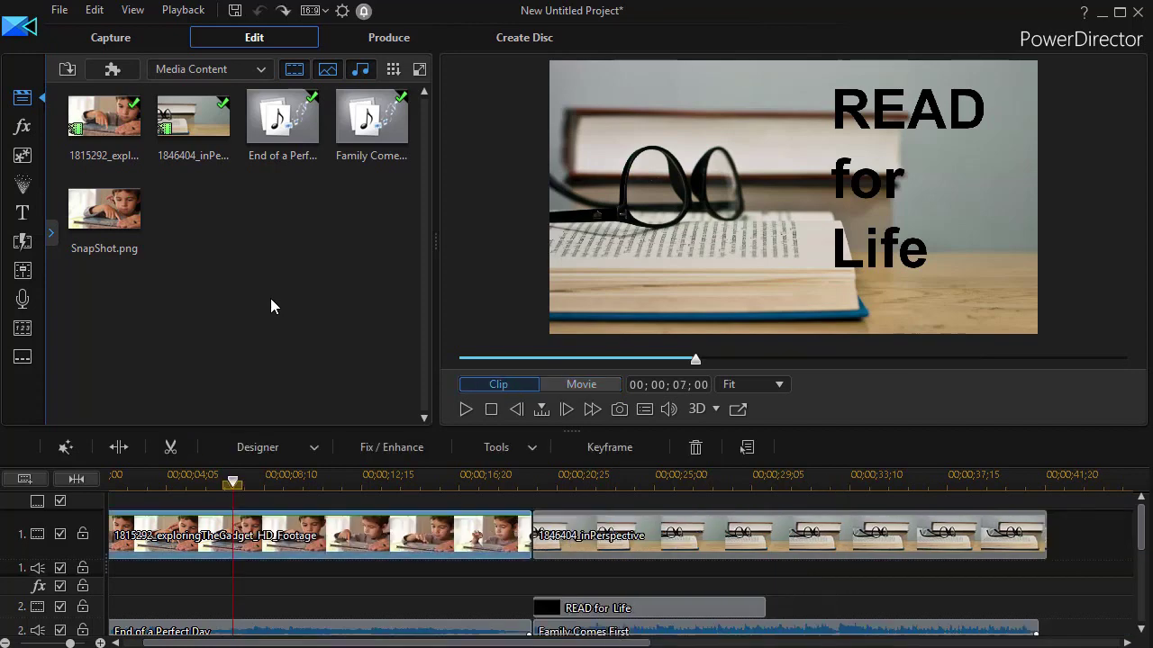
{"action": "right_click", "coordinate": [110, 216]}
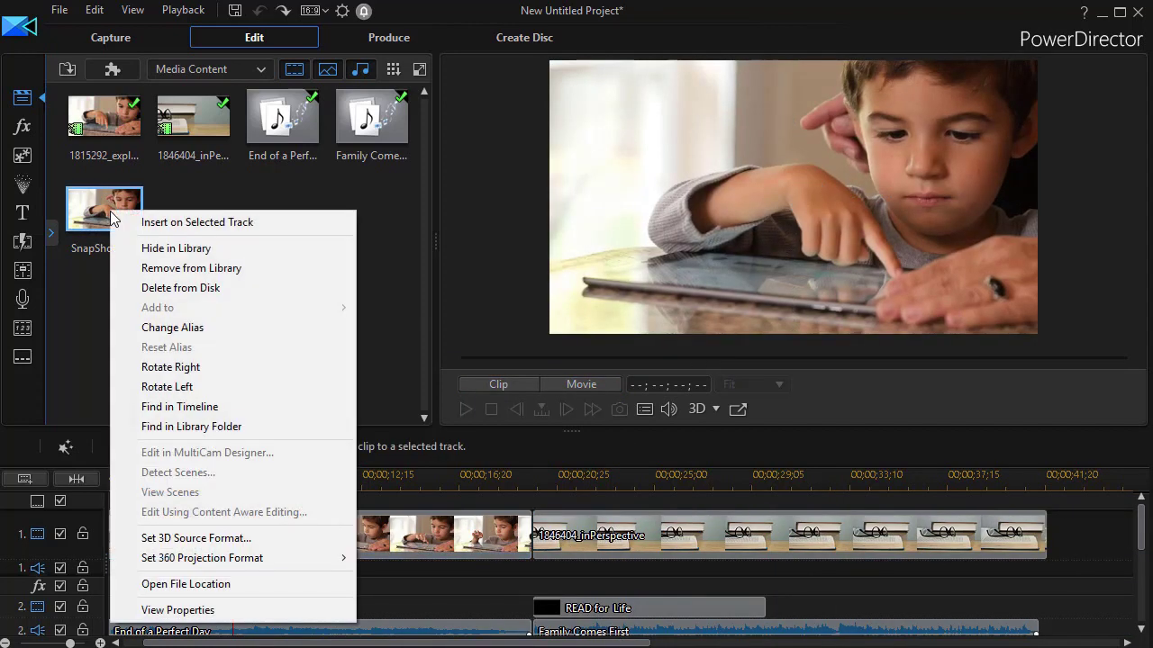
{"action": "left_click", "coordinate": [244, 288]}
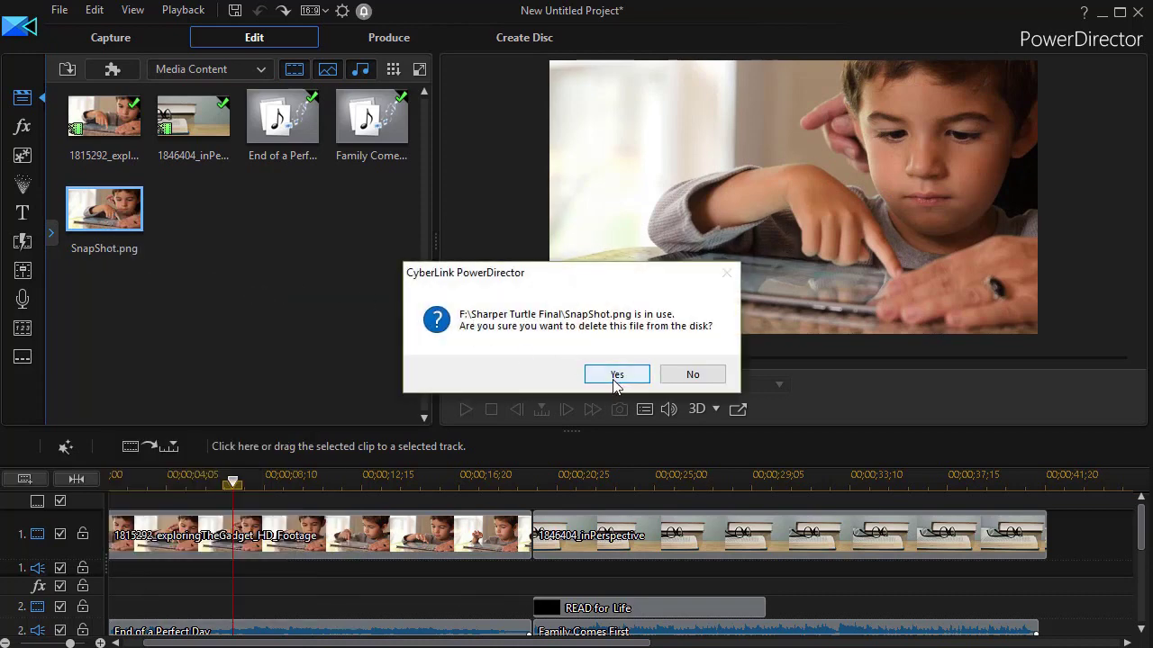
{"action": "left_click", "coordinate": [614, 376]}
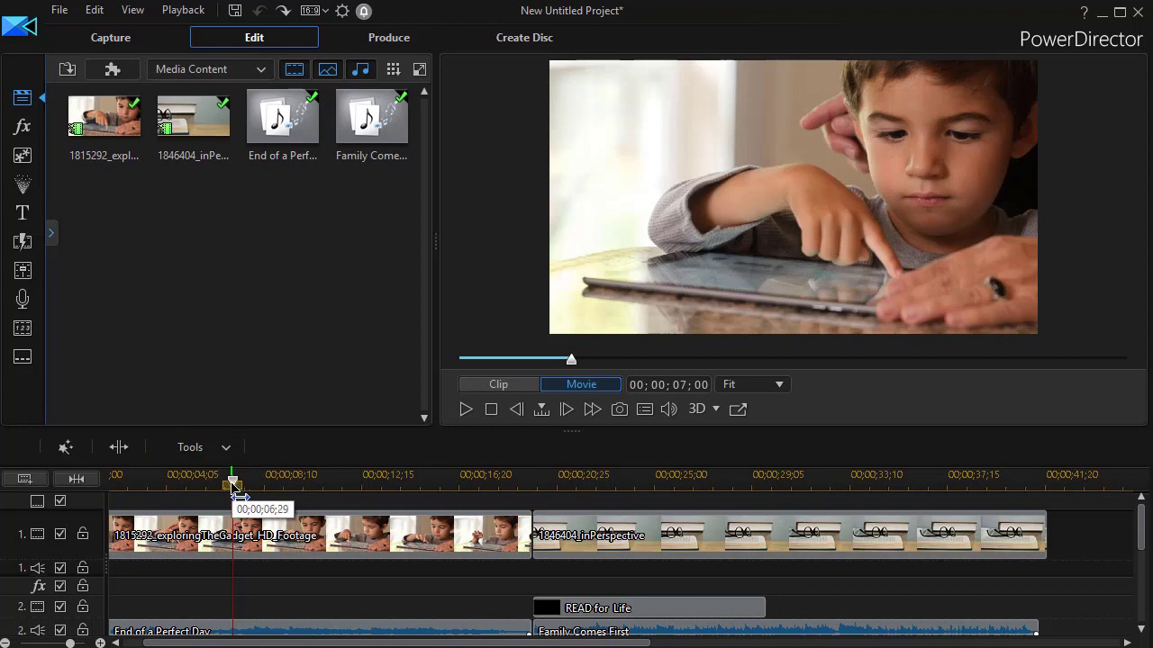
Step: Snapshot the 00;00;07;00 frame as mytest.png and drop it onto track 1 at the playhead
{"action": "left_click", "coordinate": [619, 409]}
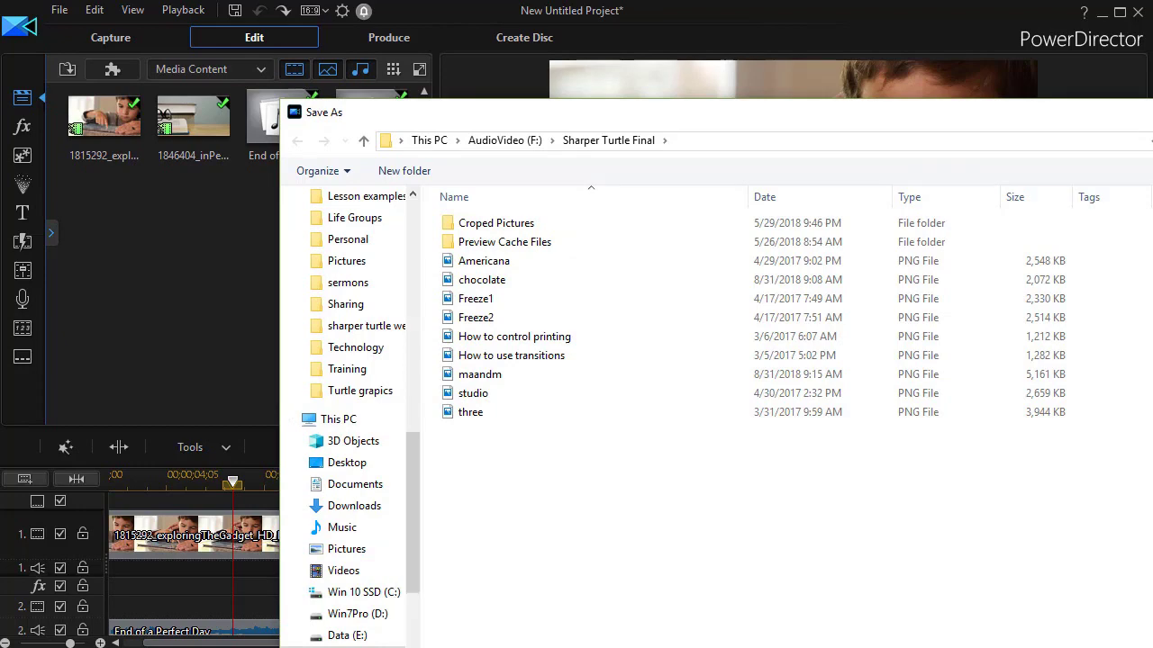
{"action": "key", "text": "Escape"}
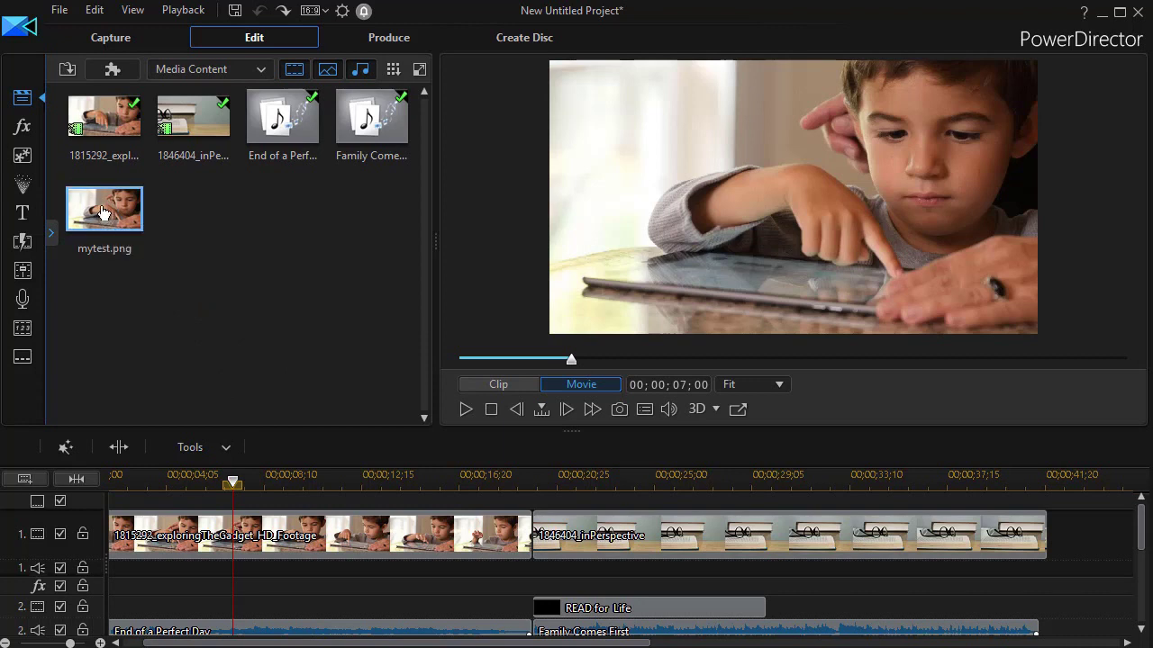
{"action": "left_click_drag", "start_coordinate": [102, 215], "coordinate": [233, 538]}
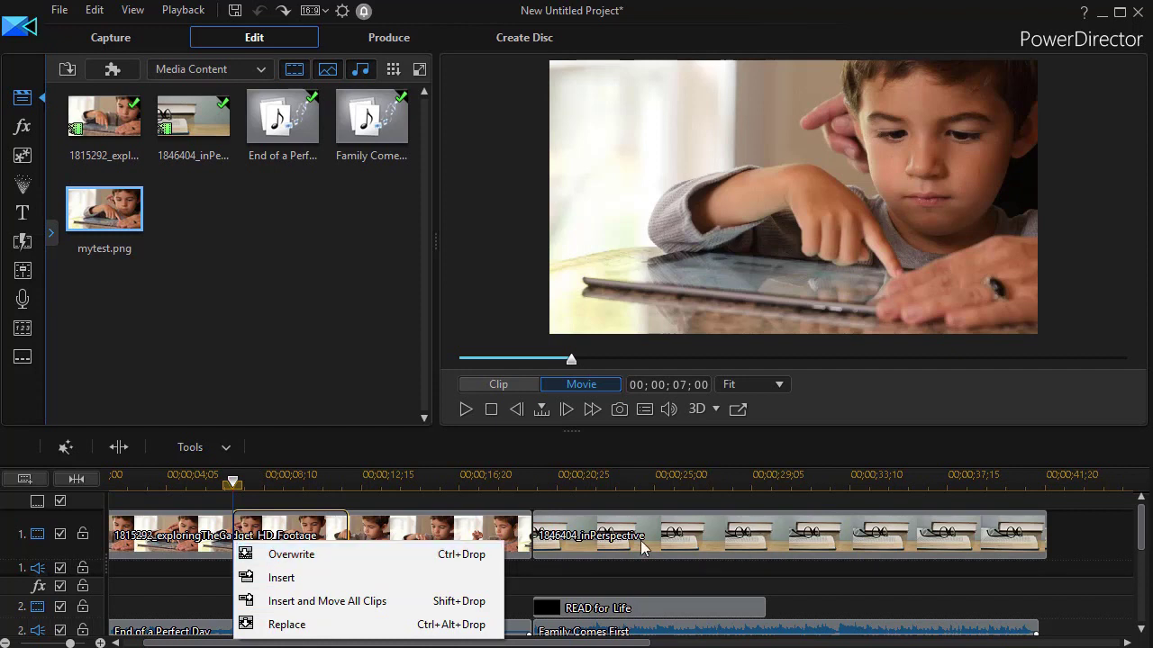
Step: Insert mytest into the first clip, then play from about 18 to 26 seconds
{"action": "left_click", "coordinate": [291, 581]}
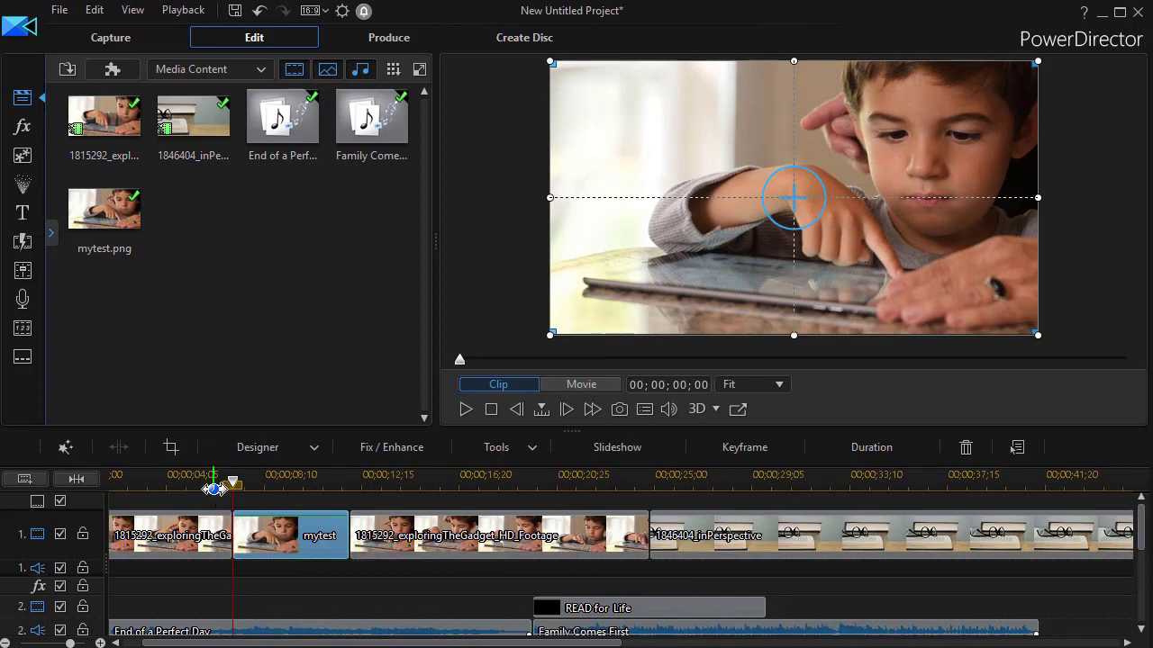
{"action": "left_click", "coordinate": [250, 479]}
{"action": "left_click_drag", "start_coordinate": [297, 493], "coordinate": [510, 509]}
{"action": "left_click", "coordinate": [513, 532]}
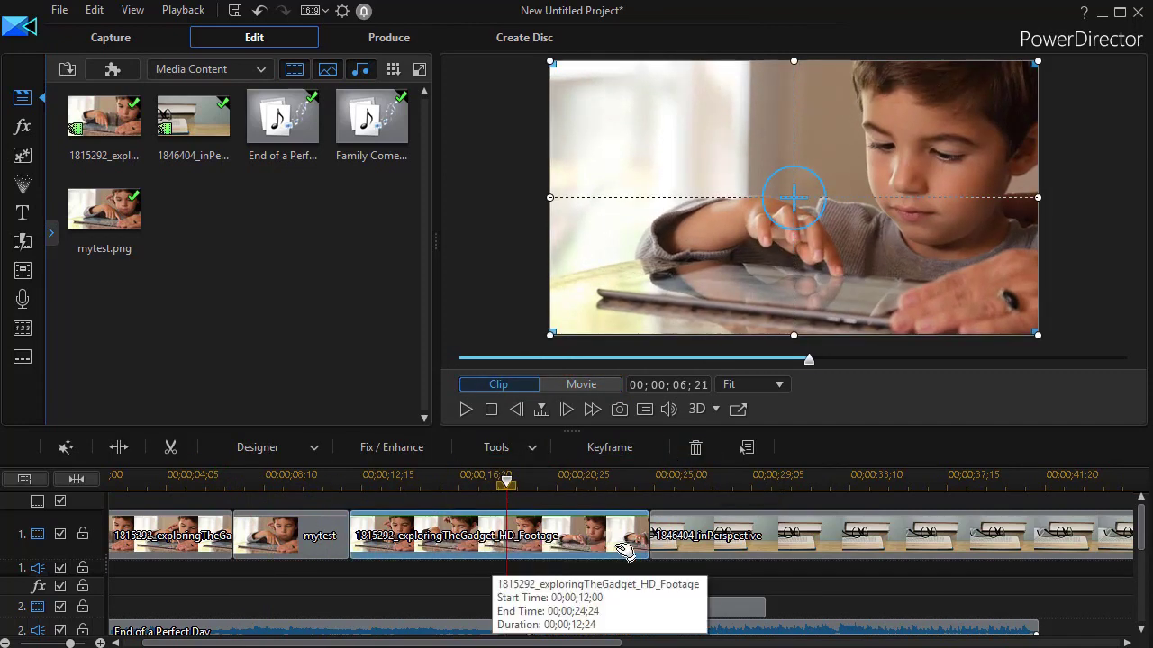
{"action": "left_click", "coordinate": [465, 410]}
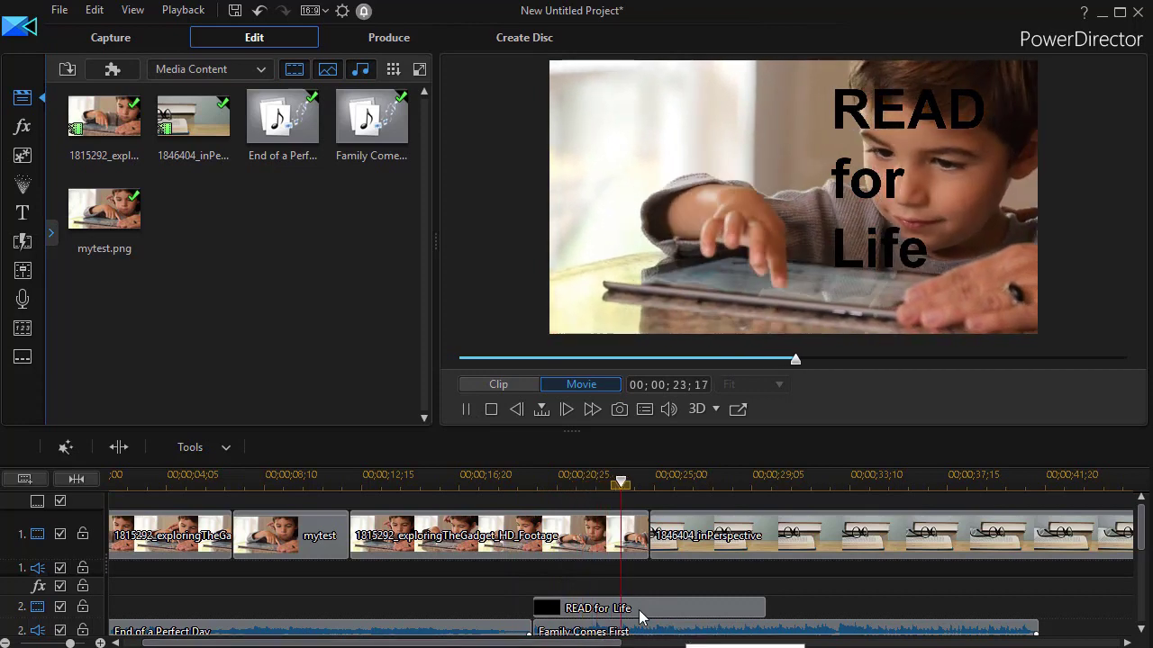
{"action": "left_click", "coordinate": [466, 410]}
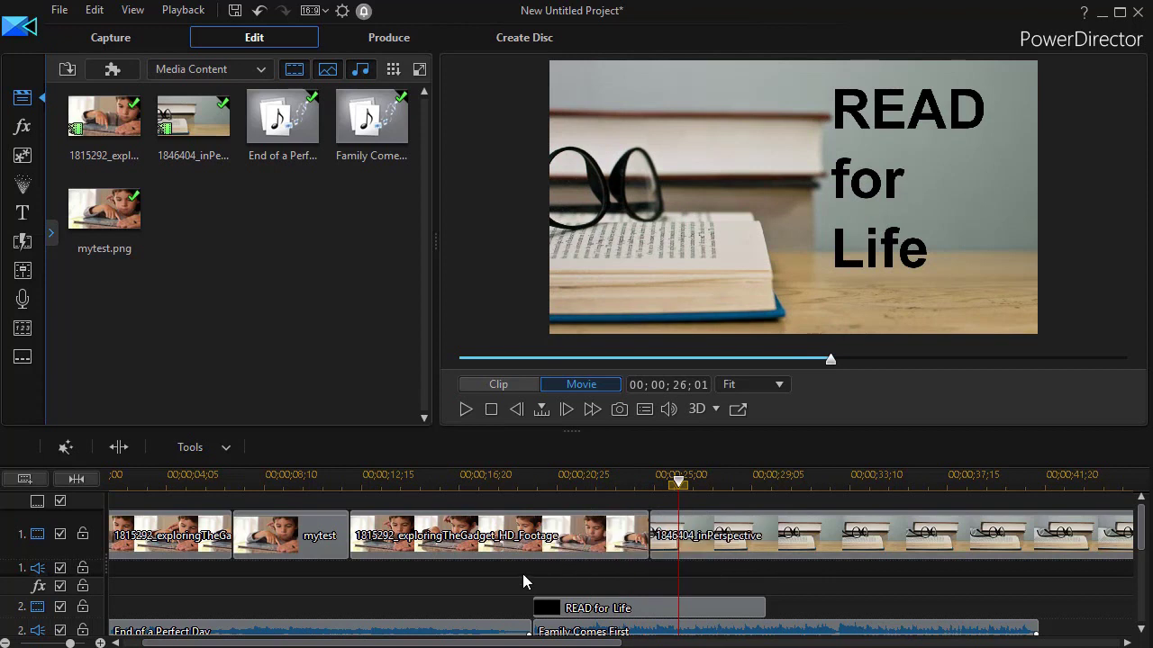